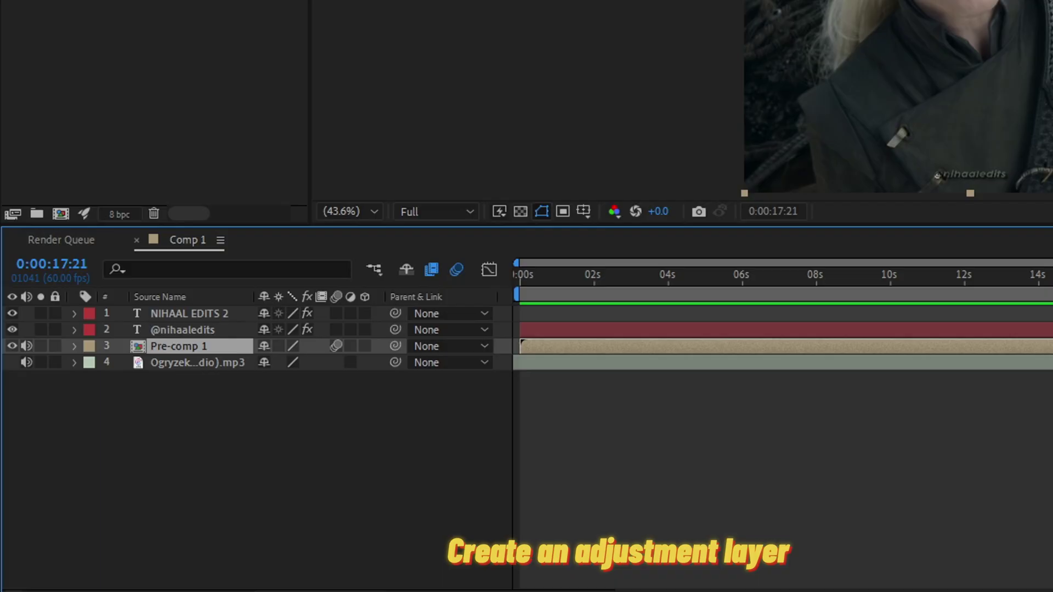
Add a new adjustment layer to Comp 1 from the timeline's New menu.
right_click(313, 343)
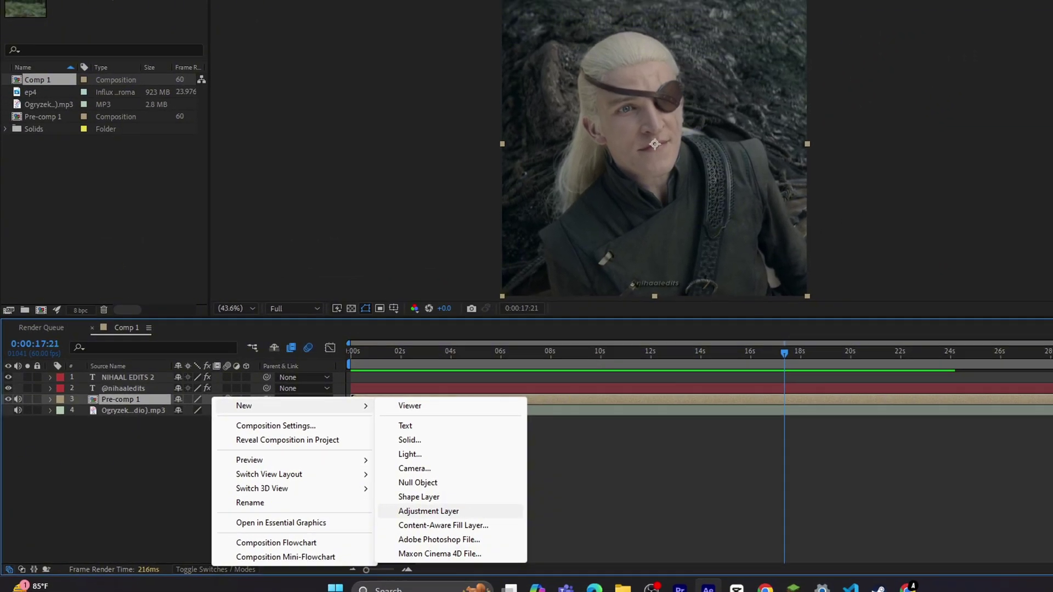
left_click(428, 511)
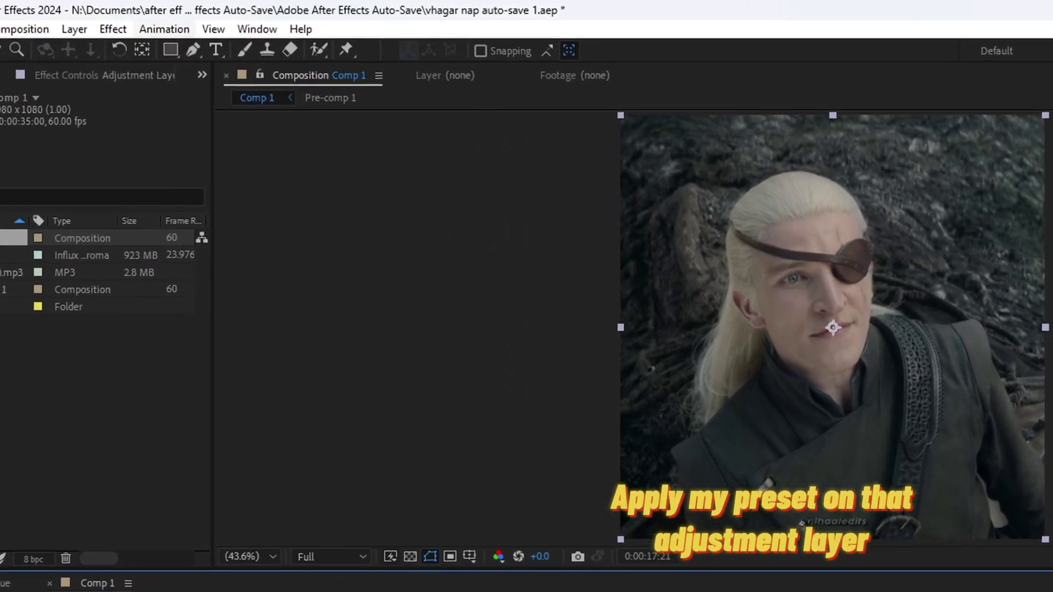
Start Apply Animation Preset from the Animation menu for the adjustment layer.
left_click(148, 18)
left_click(239, 77)
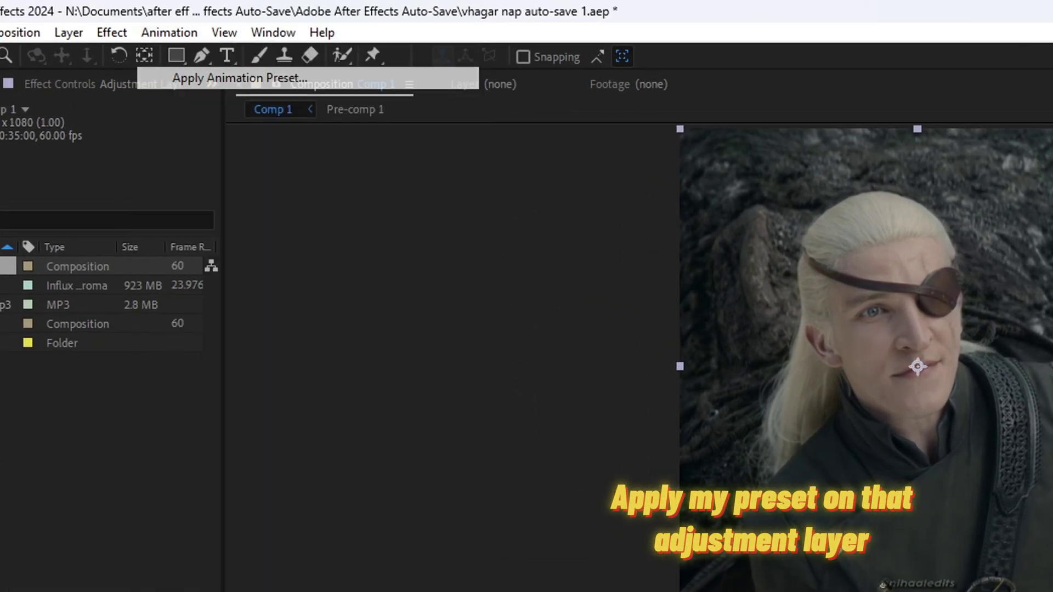